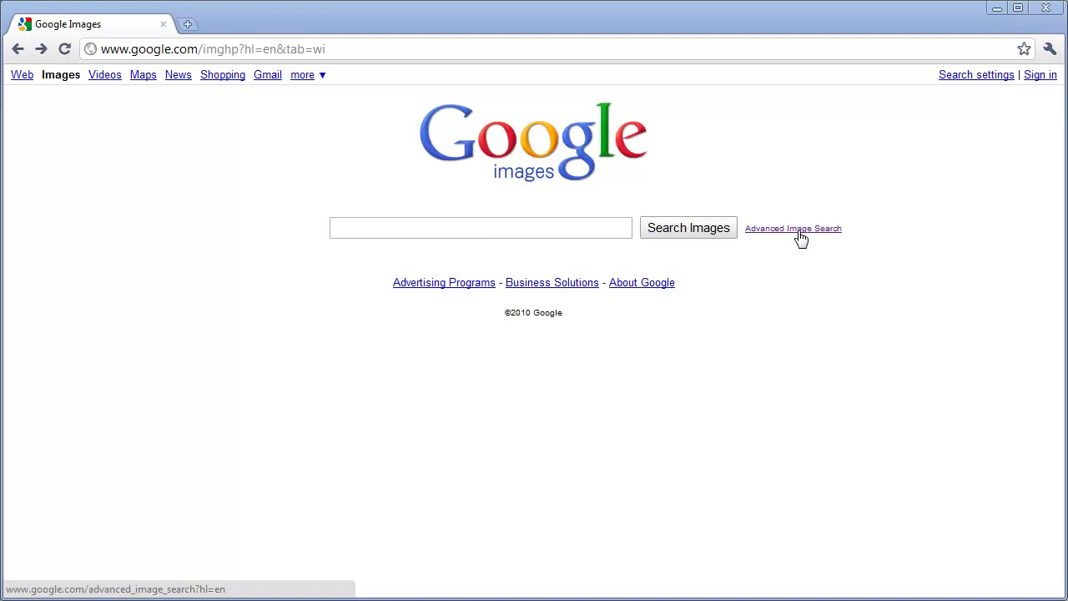
Run an advanced image search for Tattoo, limited to line drawings
{"action": "left_click", "coordinate": [800, 230]}
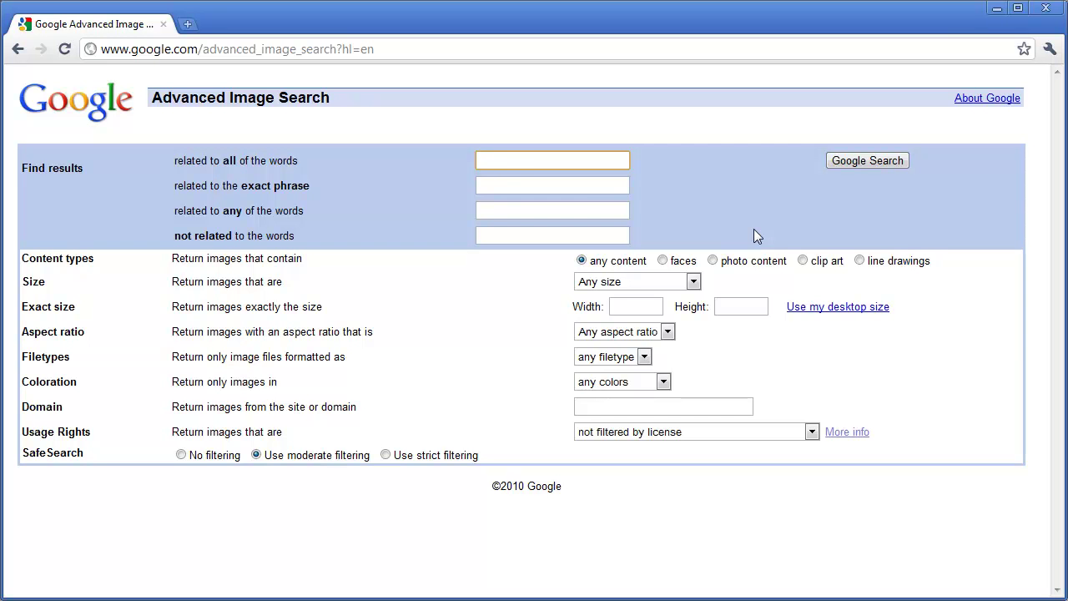
{"action": "type", "text": "Tattoo"}
{"action": "left_click", "coordinate": [860, 261]}
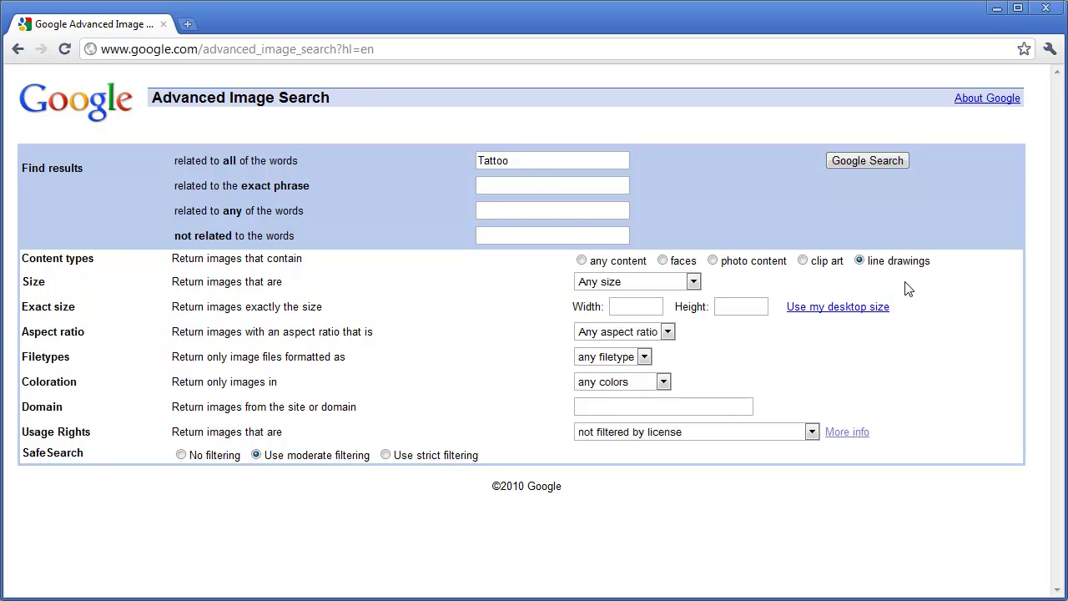
{"action": "left_click", "coordinate": [873, 162]}
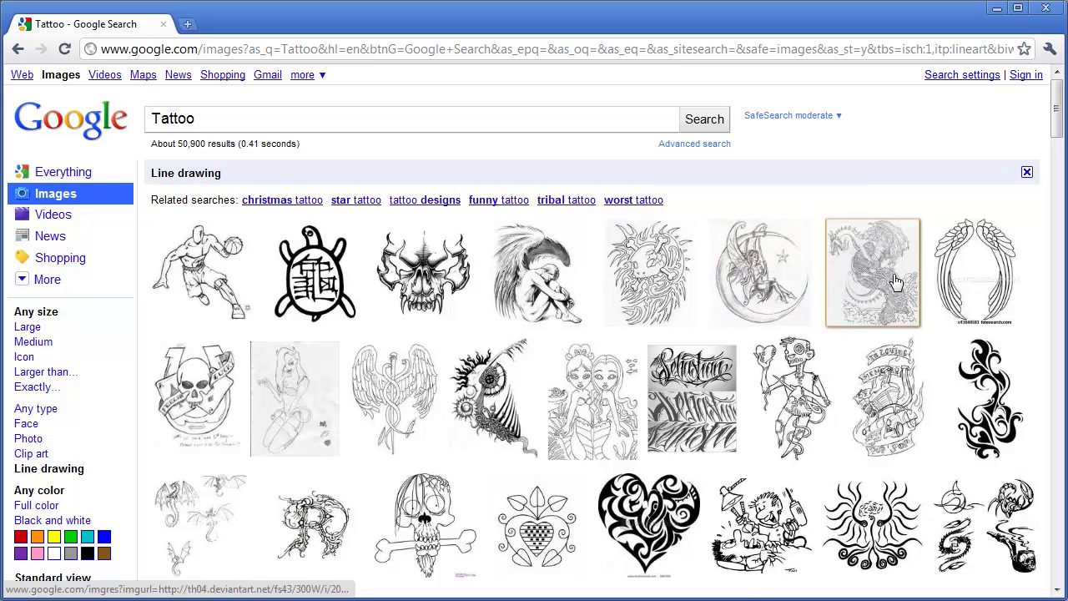
Preview the heart tattoo result and open the exact image size filter without entering dimensions
{"action": "mouse_move", "coordinate": [579, 547]}
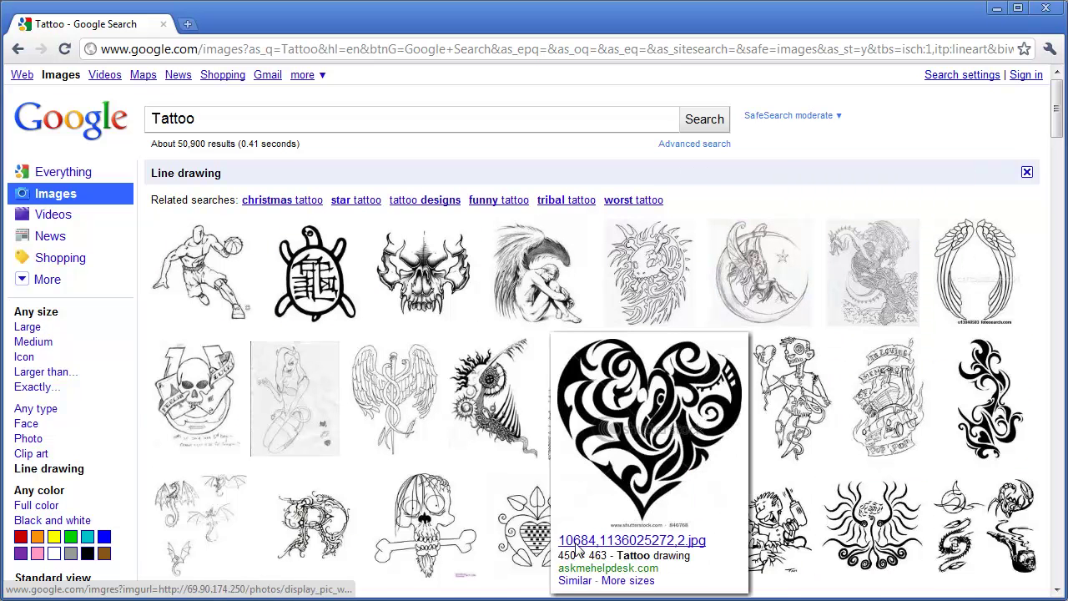
{"action": "mouse_move", "coordinate": [430, 551]}
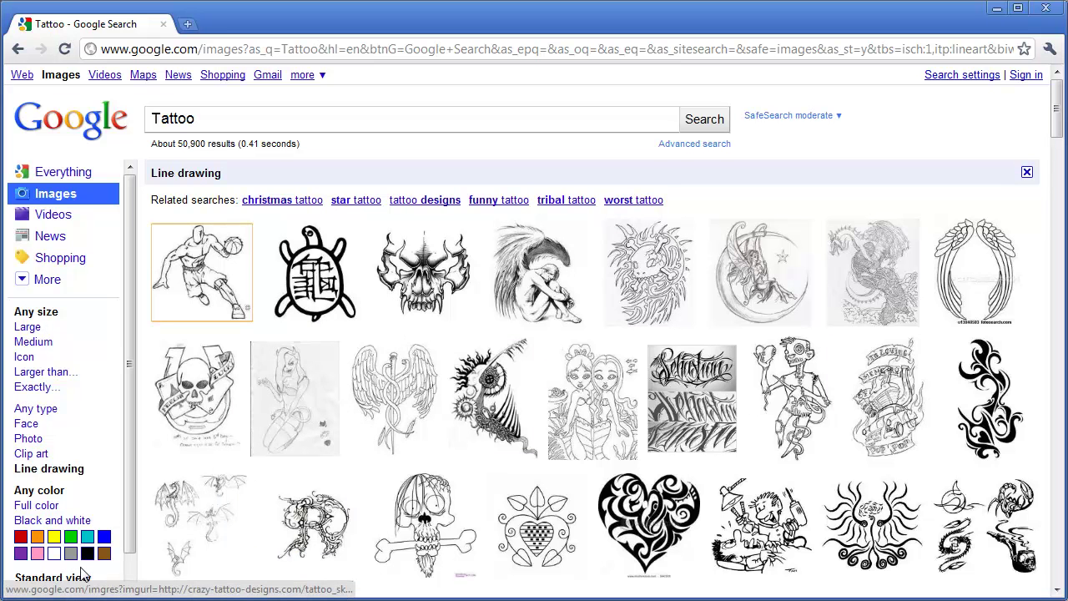
{"action": "left_click_drag", "start_coordinate": [128, 314], "coordinate": [130, 359]}
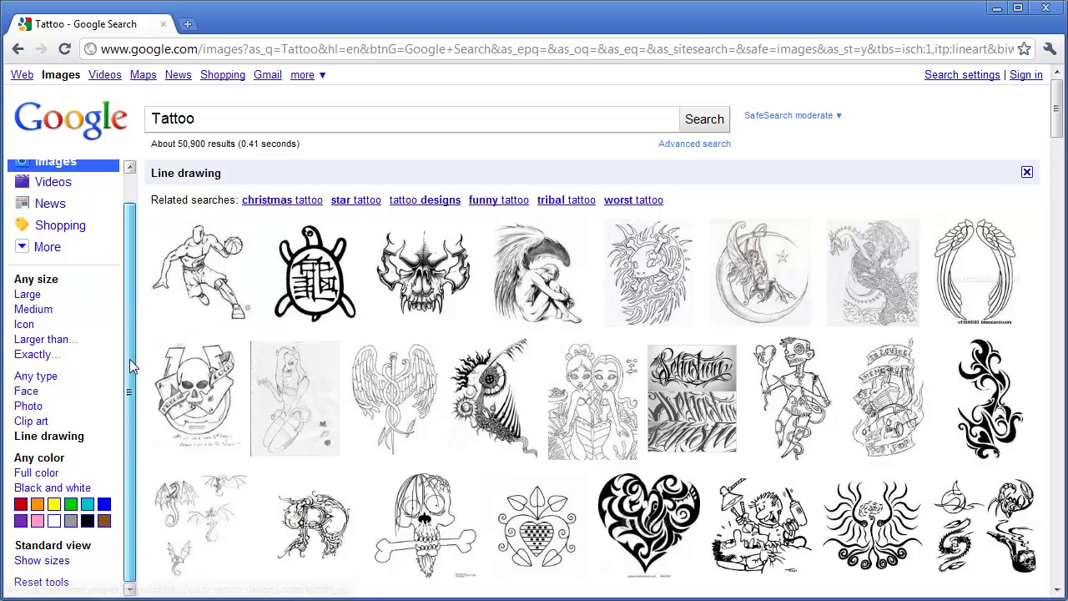
{"action": "left_click", "coordinate": [37, 355]}
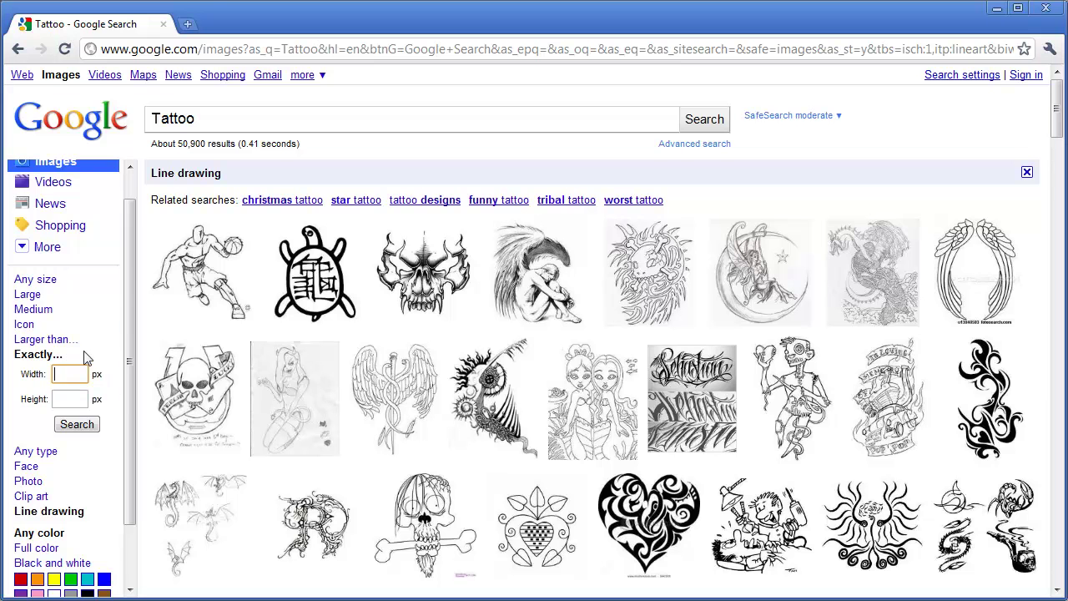
{"action": "left_click_drag", "start_coordinate": [120, 334], "coordinate": [120, 417]}
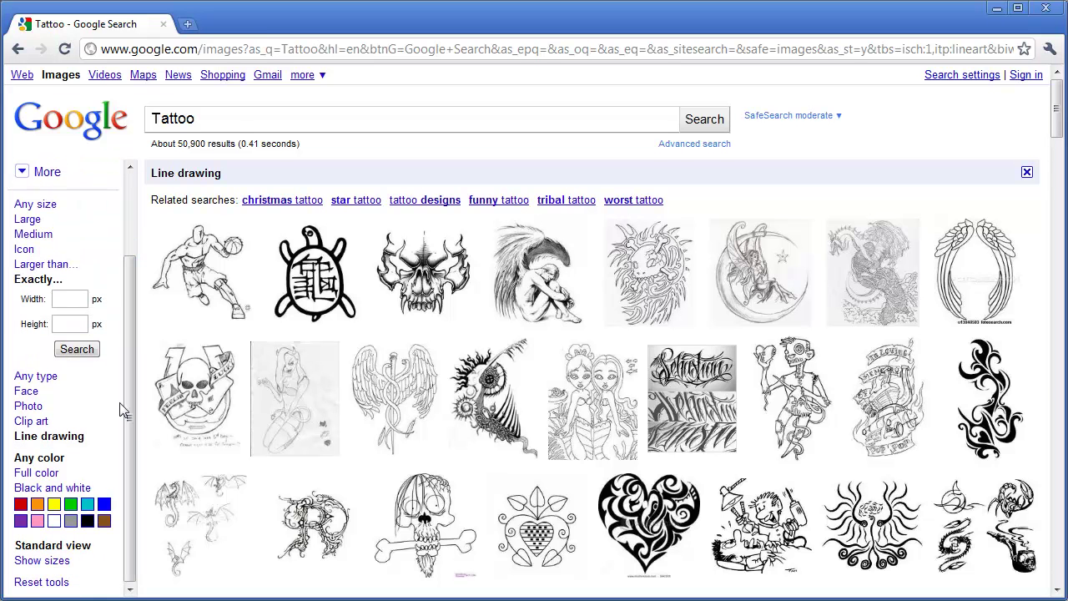
Replace the search term with washington and run the image search with the line drawing filter kept
{"action": "double_click", "coordinate": [202, 119]}
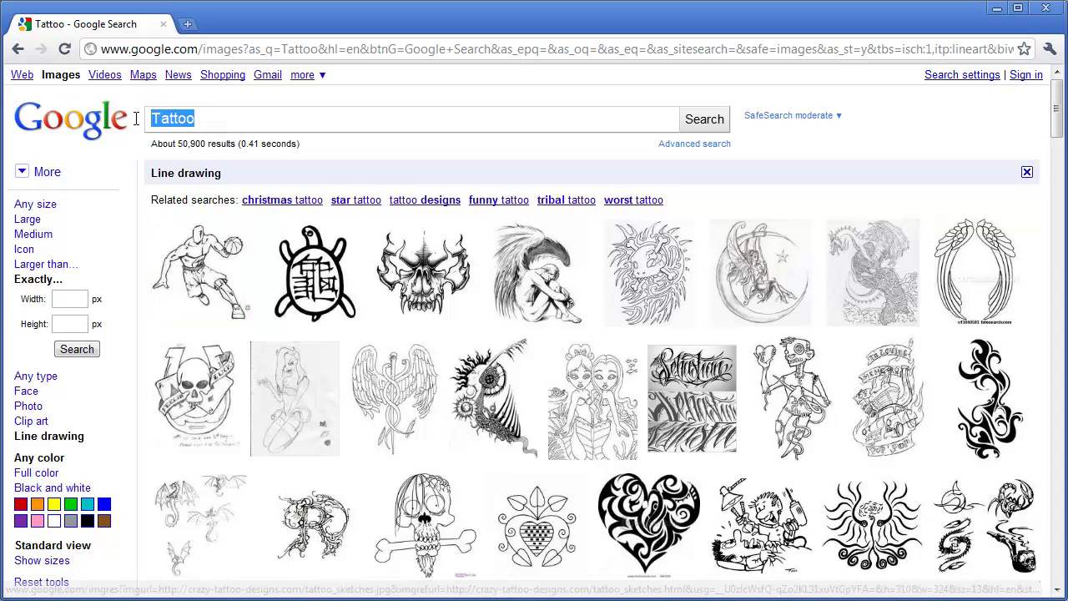
{"action": "type", "text": "Washington"}
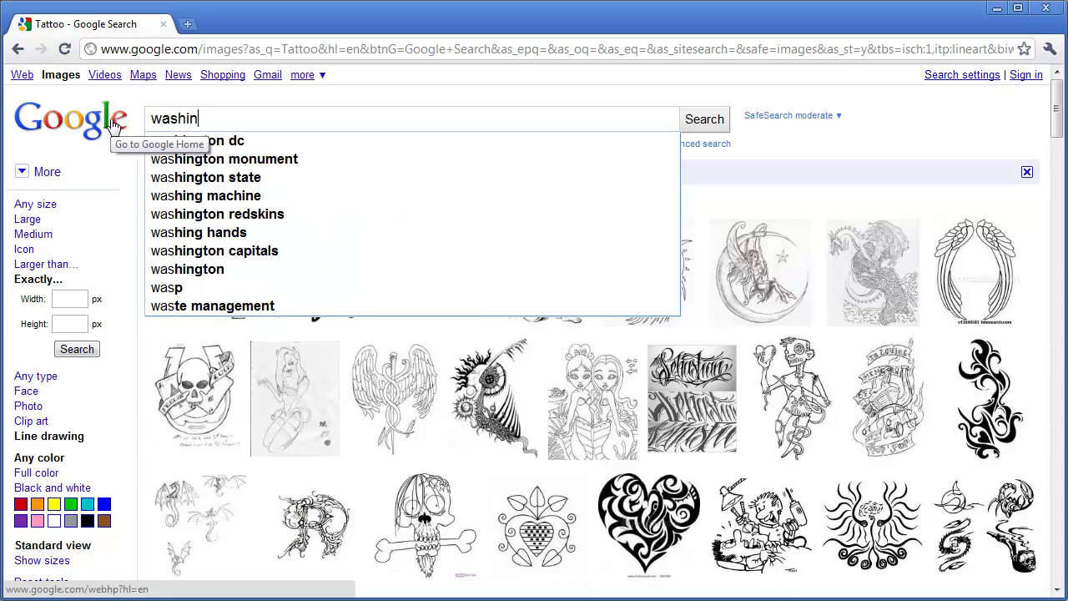
{"action": "key", "text": "Return"}
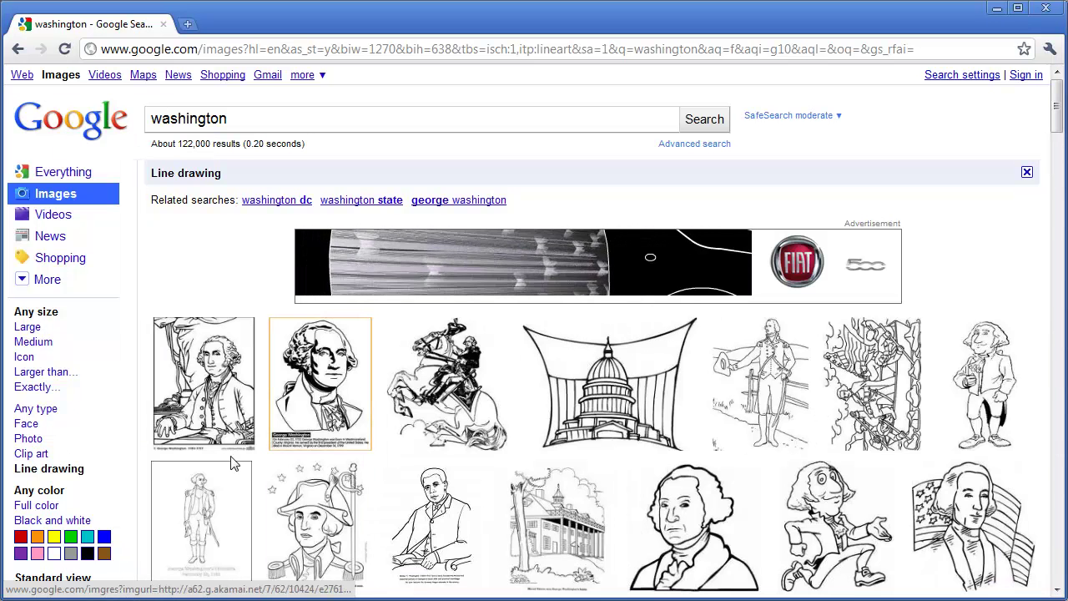
Restrict the washington results to photos and preview the first Capitol image
{"action": "left_click", "coordinate": [38, 441]}
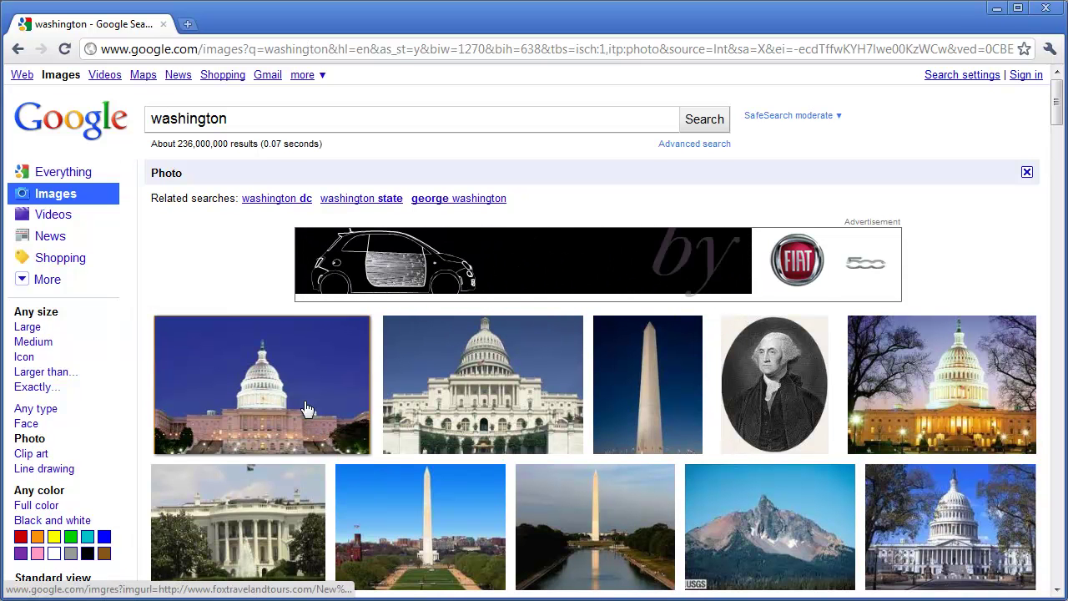
{"action": "mouse_move", "coordinate": [303, 410]}
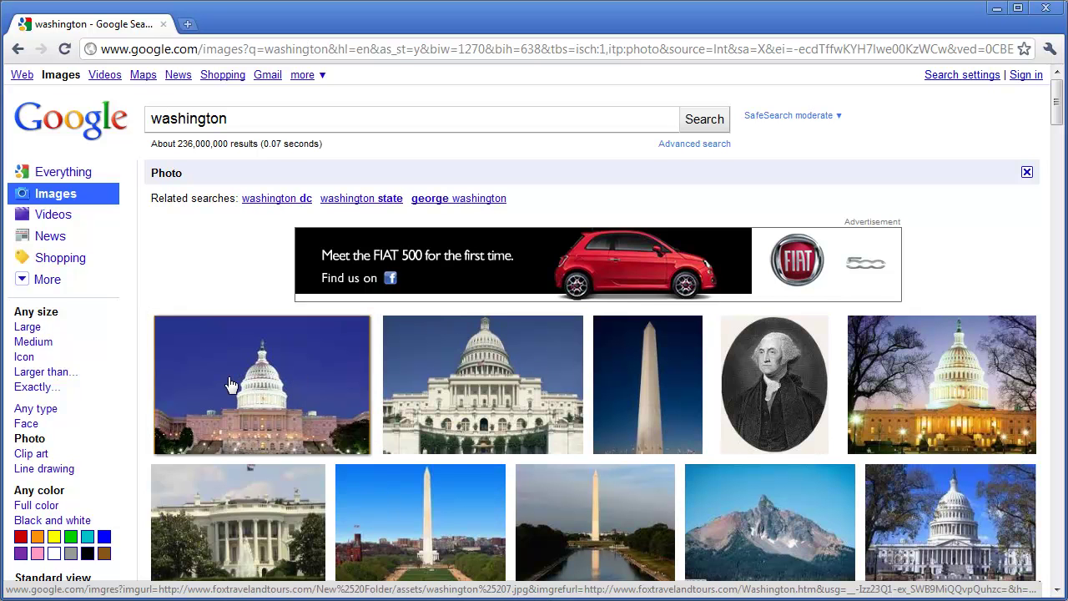
{"action": "mouse_move", "coordinate": [232, 385]}
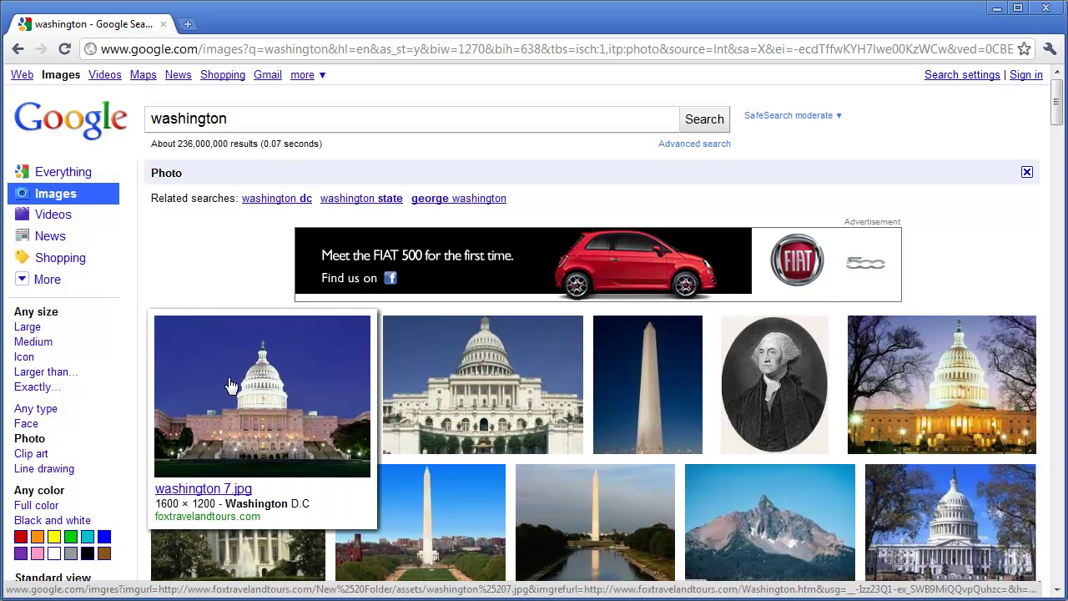
Compare the washington results filtered to faces and to clip art, and reset the search tools
{"action": "left_click", "coordinate": [26, 424]}
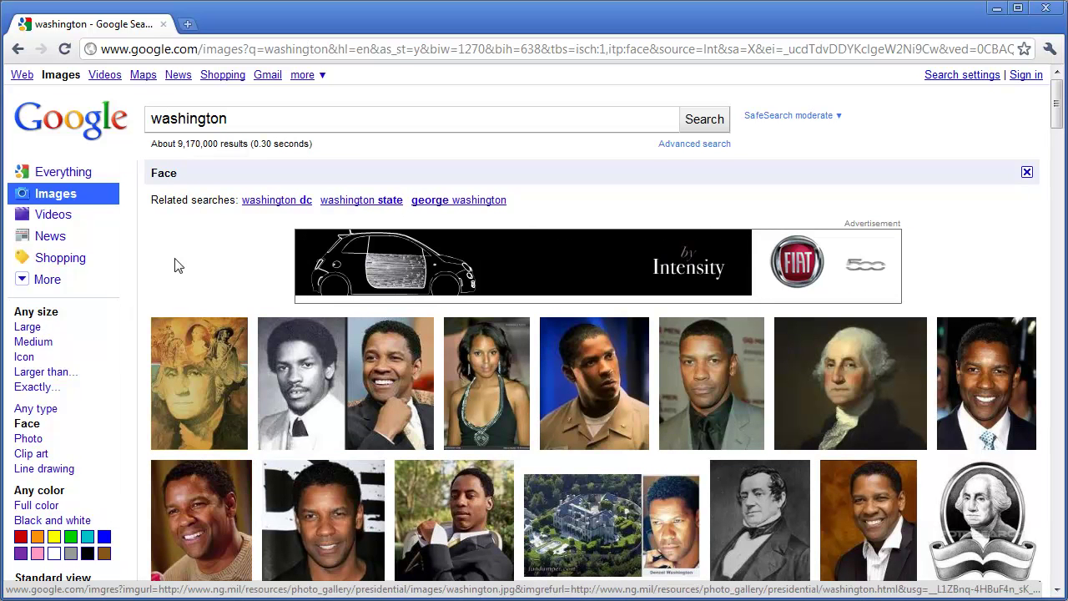
{"action": "left_click", "coordinate": [36, 455]}
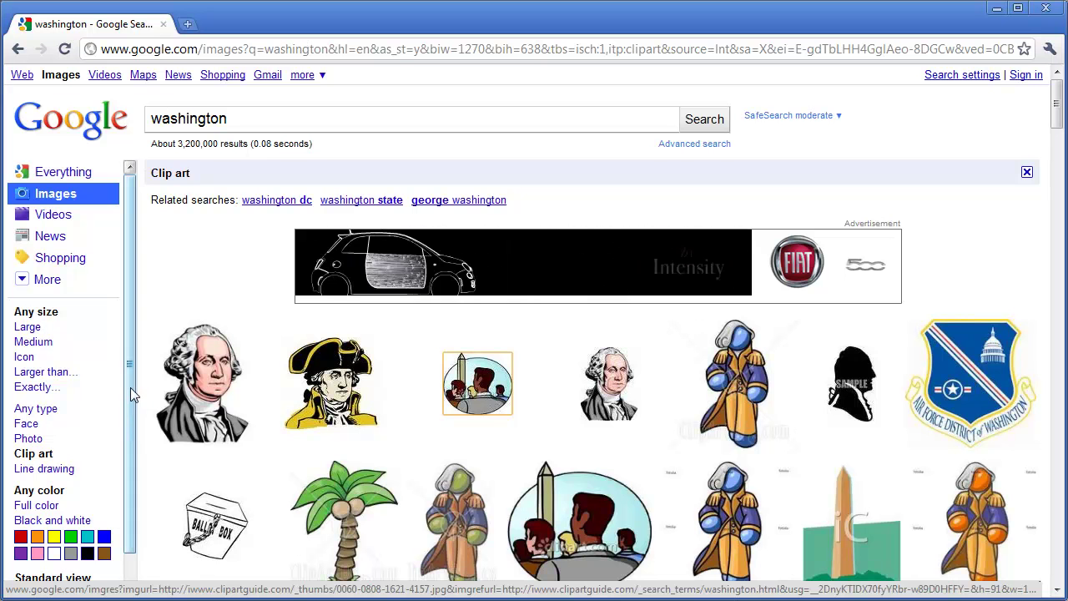
{"action": "left_click_drag", "start_coordinate": [131, 381], "coordinate": [119, 475]}
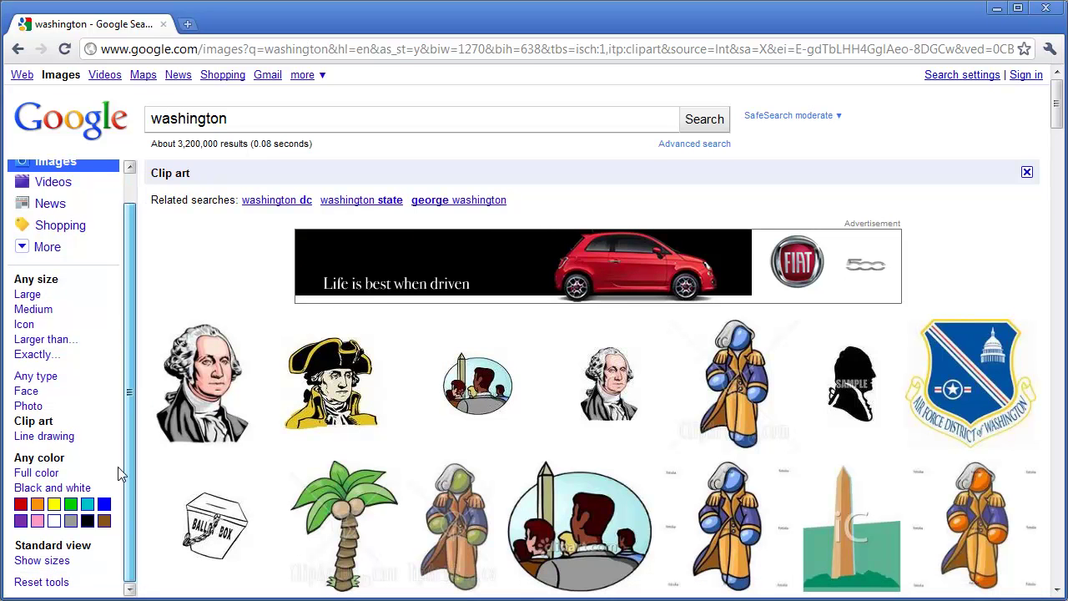
{"action": "left_click", "coordinate": [41, 582]}
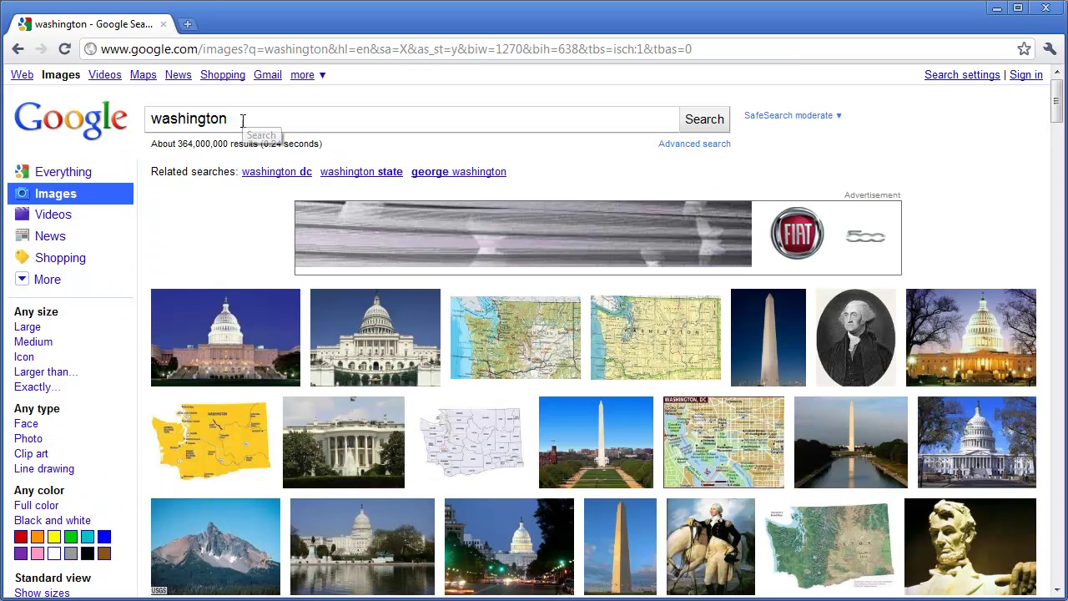
Search images for car and restrict the results to clip art
{"action": "double_click", "coordinate": [242, 120]}
{"action": "type", "text": "car"}
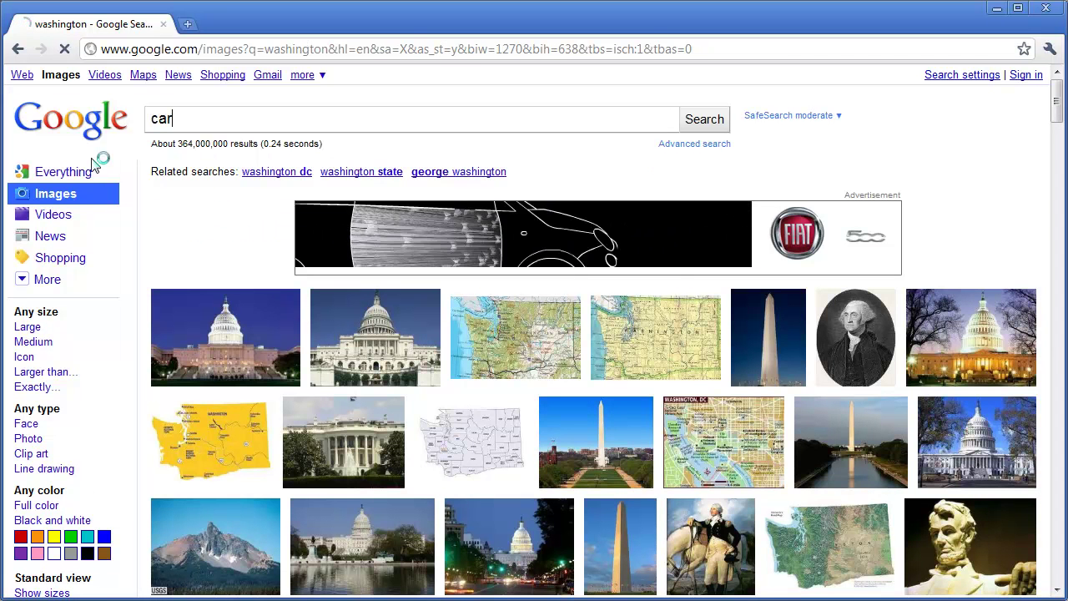
{"action": "key", "text": "Return"}
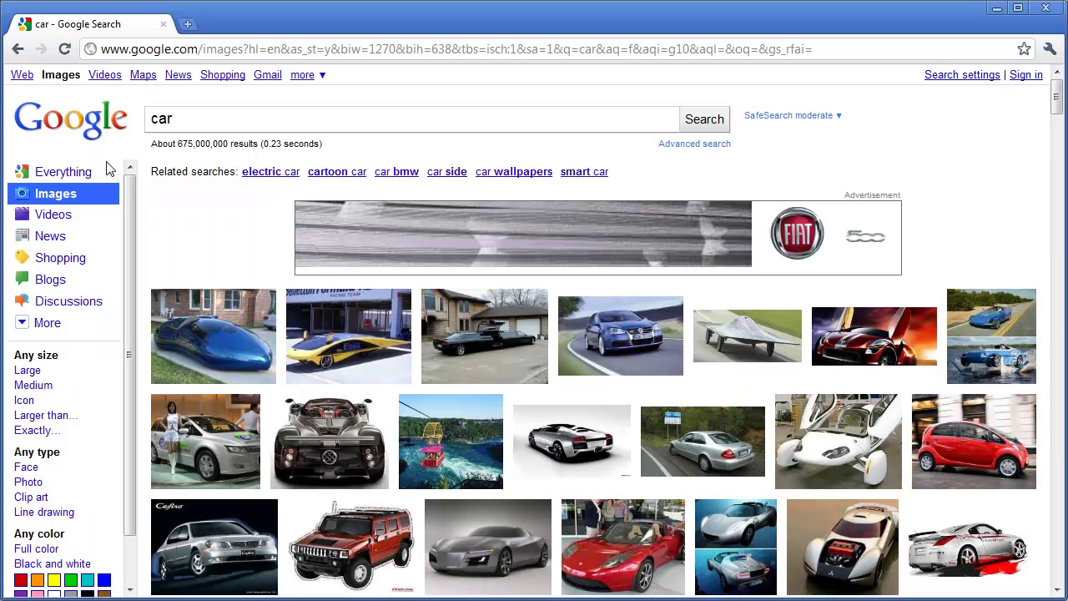
{"action": "left_click_drag", "start_coordinate": [130, 330], "coordinate": [131, 441]}
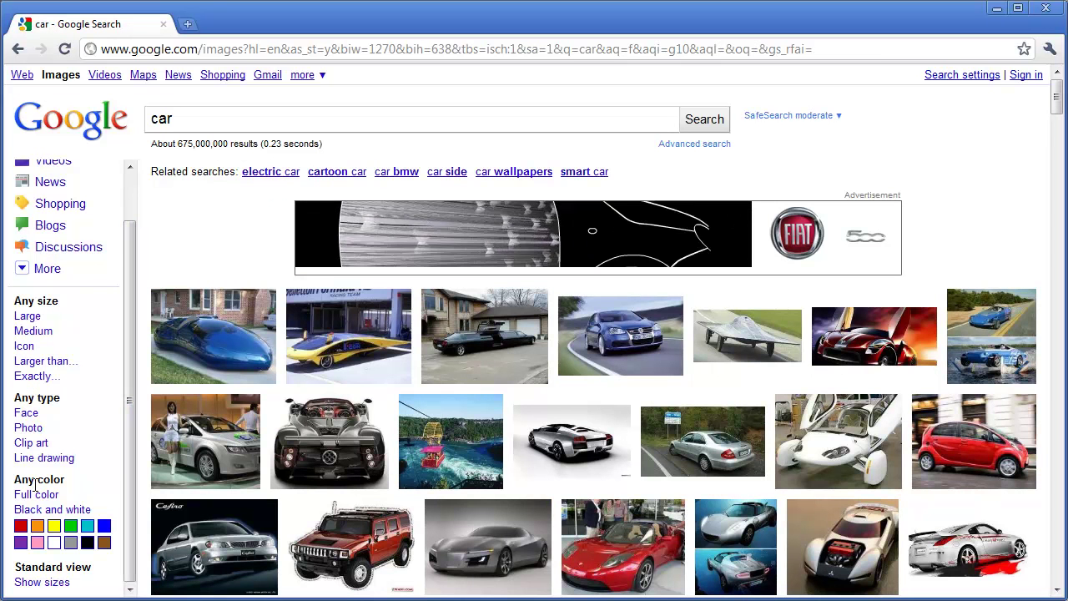
{"action": "left_click", "coordinate": [33, 443]}
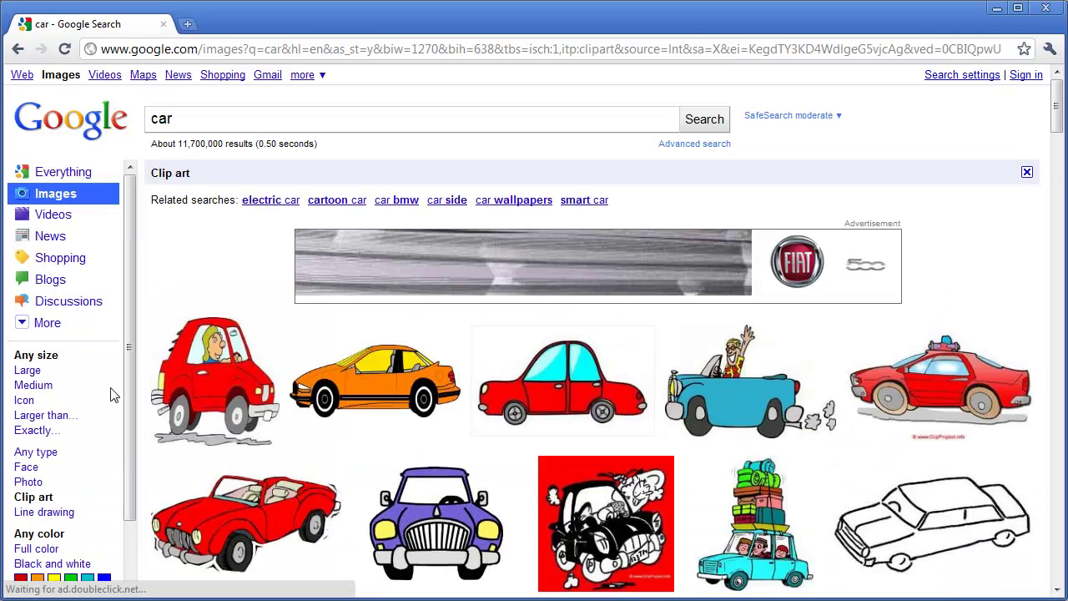
Narrow the clip art car results to the color blue and look over the results and filters
{"action": "left_click_drag", "start_coordinate": [130, 333], "coordinate": [142, 429]}
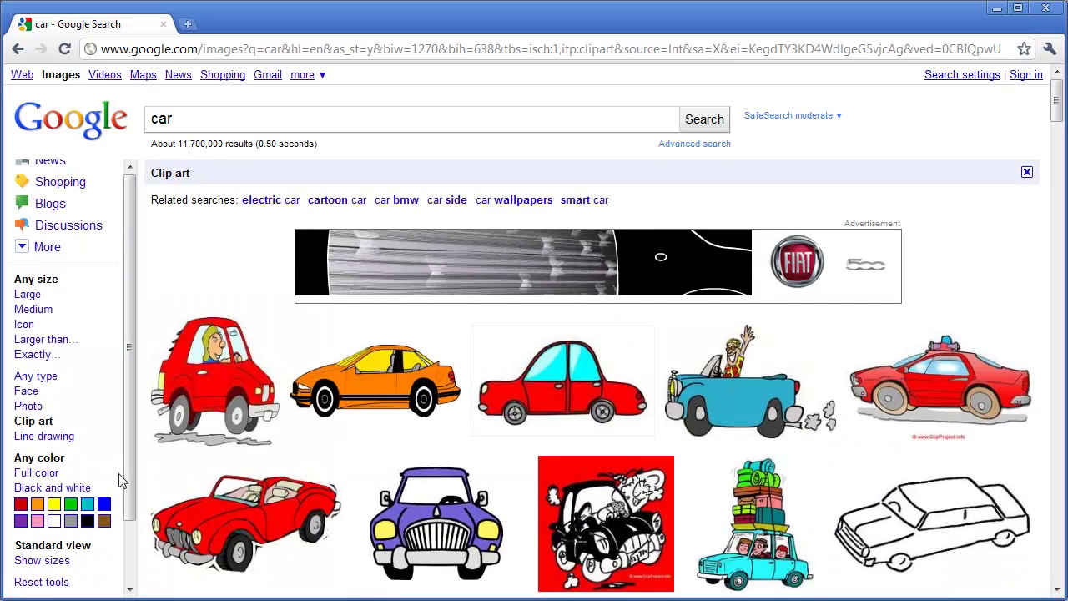
{"action": "left_click", "coordinate": [99, 505]}
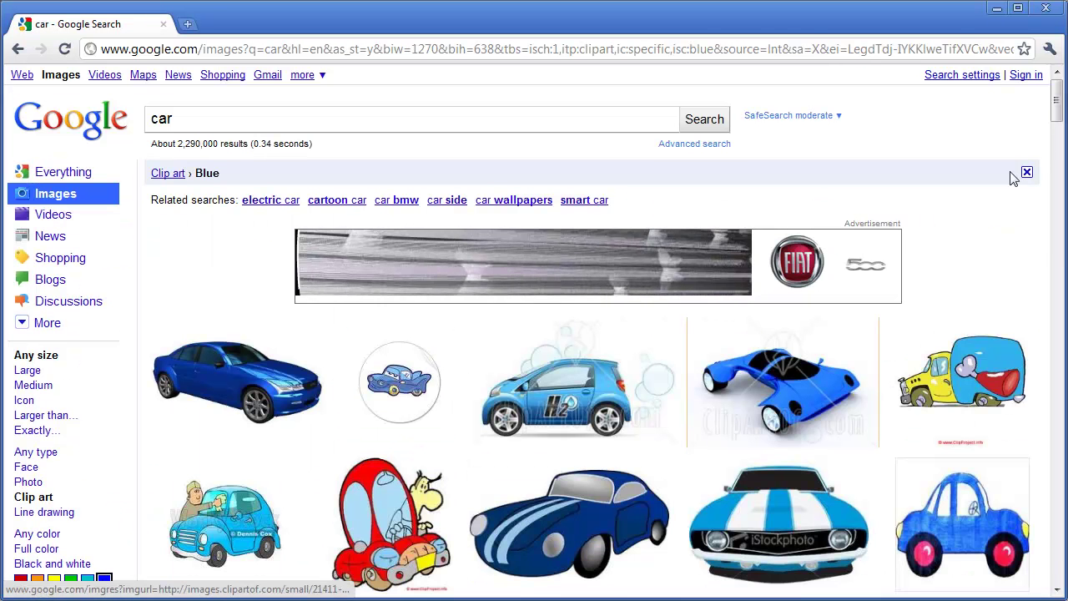
{"action": "left_click_drag", "start_coordinate": [1057, 113], "coordinate": [1044, 92]}
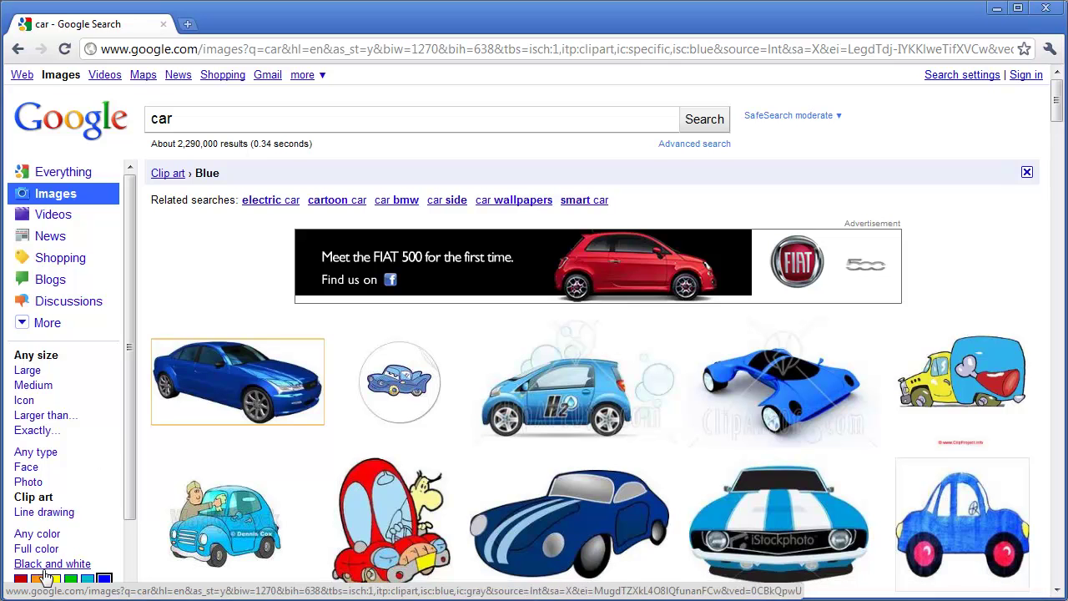
{"action": "left_click_drag", "start_coordinate": [127, 446], "coordinate": [127, 568]}
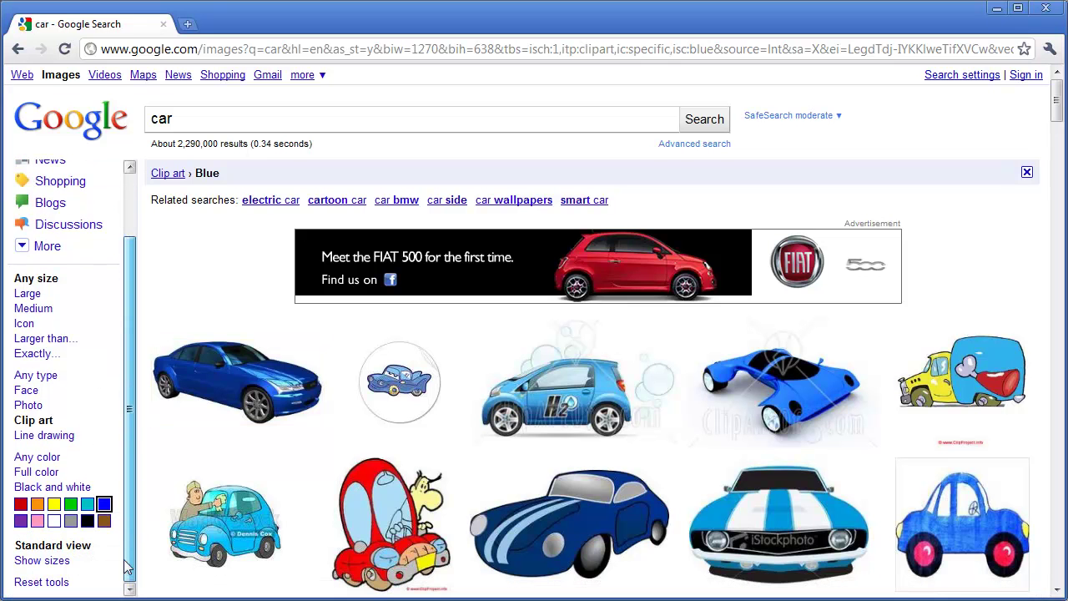
{"action": "mouse_move", "coordinate": [232, 406]}
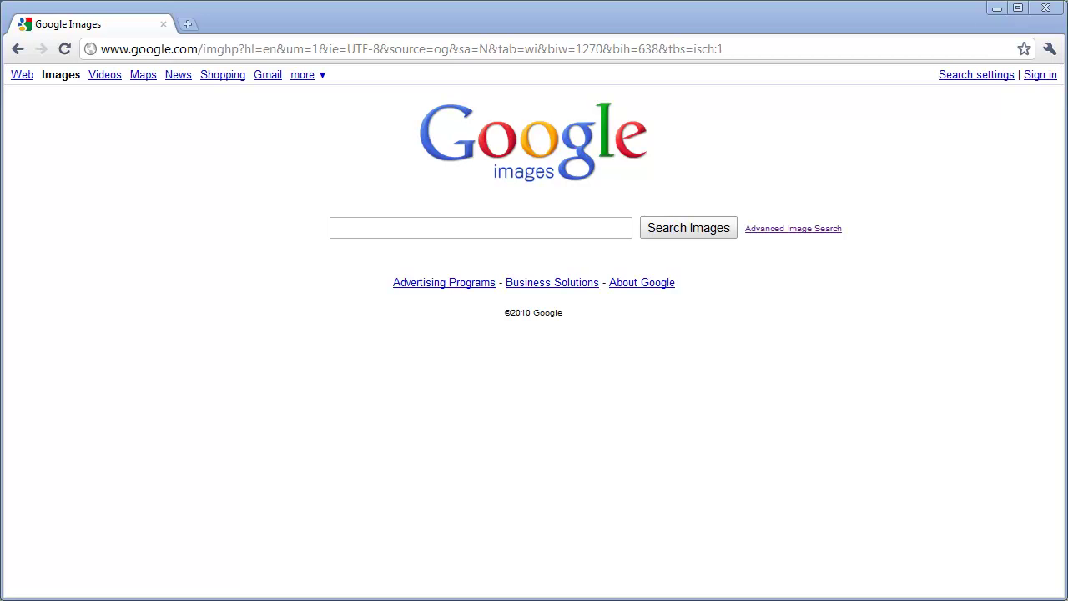
Open Advanced Image Search and review the available image size options
{"action": "left_click", "coordinate": [795, 228]}
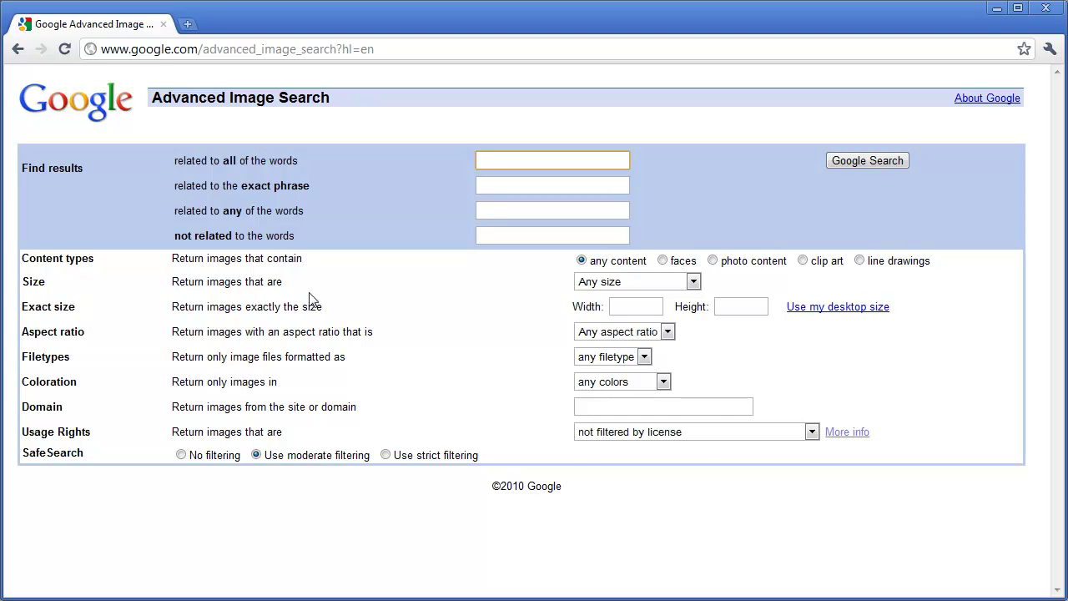
{"action": "left_click", "coordinate": [694, 281]}
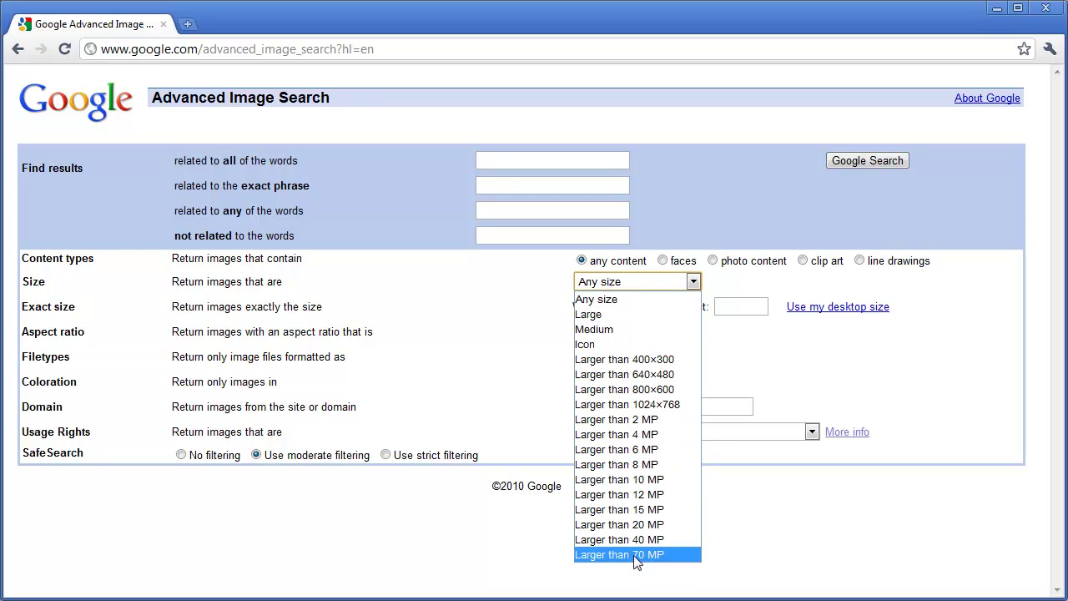
{"action": "left_click", "coordinate": [716, 371]}
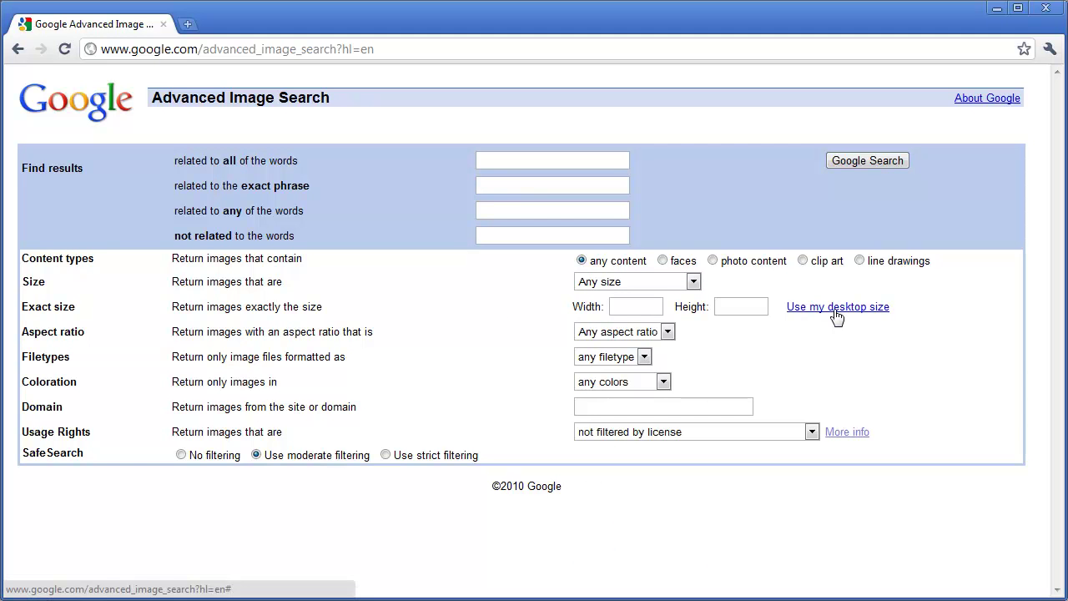
Examine the aspect ratio, file type and coloration options, leaving all three unrestricted
{"action": "left_click", "coordinate": [668, 332]}
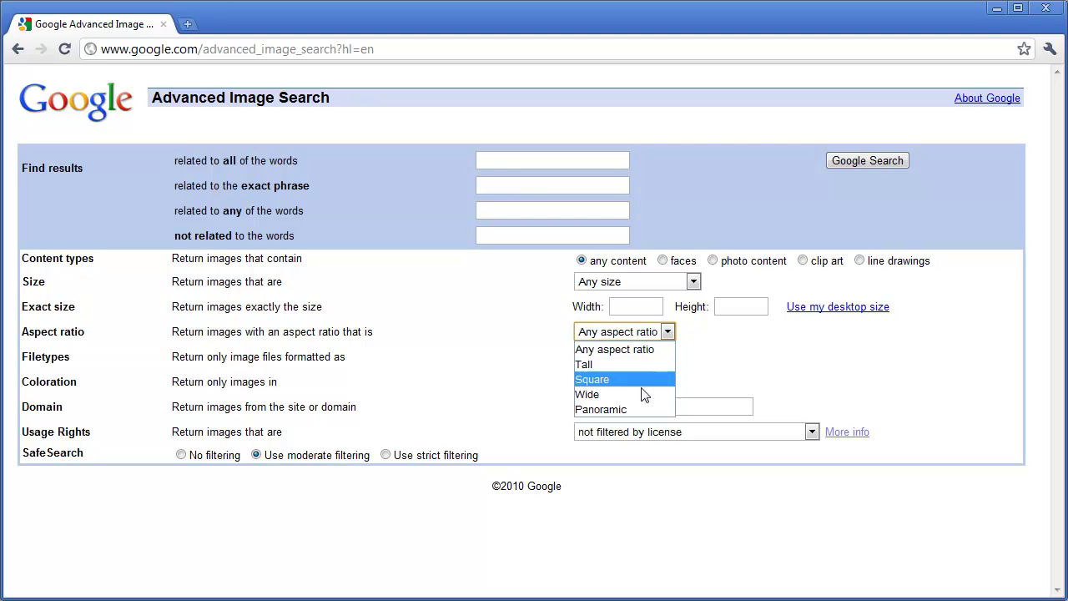
{"action": "left_click", "coordinate": [644, 349]}
{"action": "left_click", "coordinate": [645, 357]}
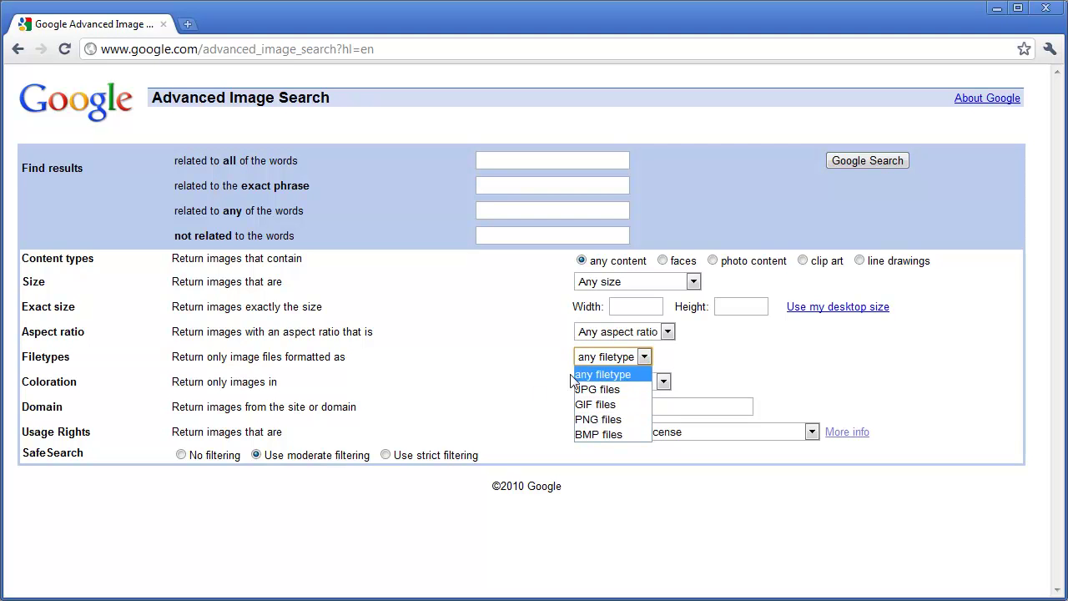
{"action": "left_click", "coordinate": [708, 366]}
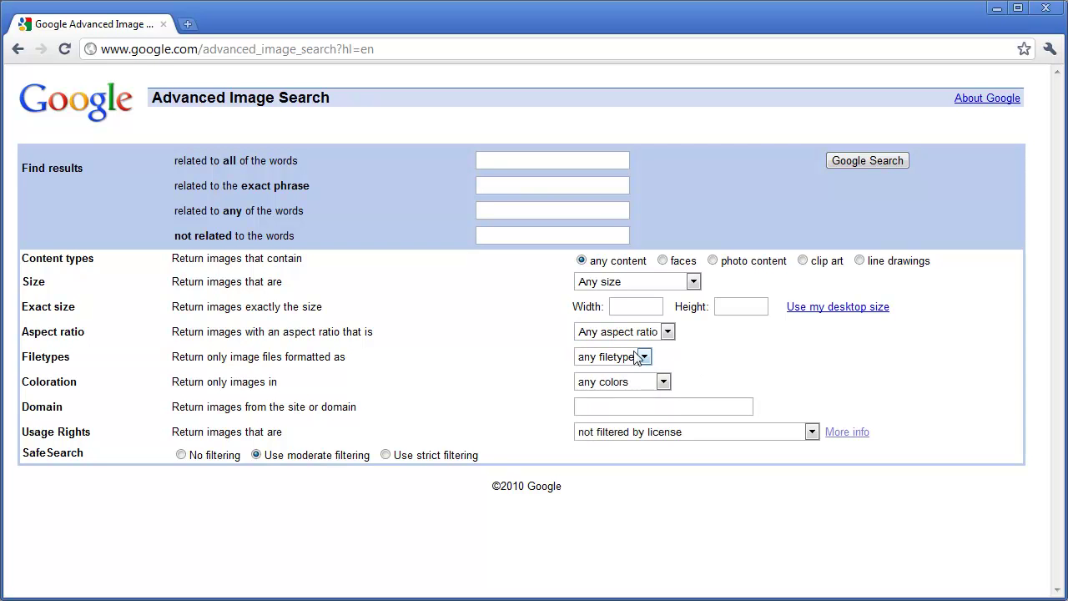
{"action": "left_click", "coordinate": [665, 383]}
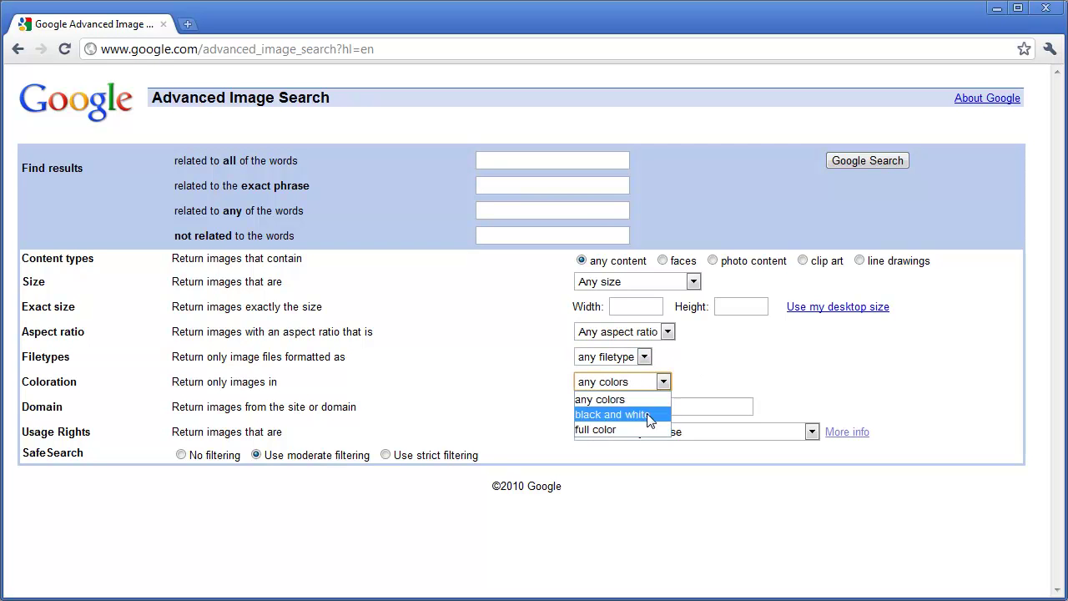
{"action": "left_click", "coordinate": [727, 390]}
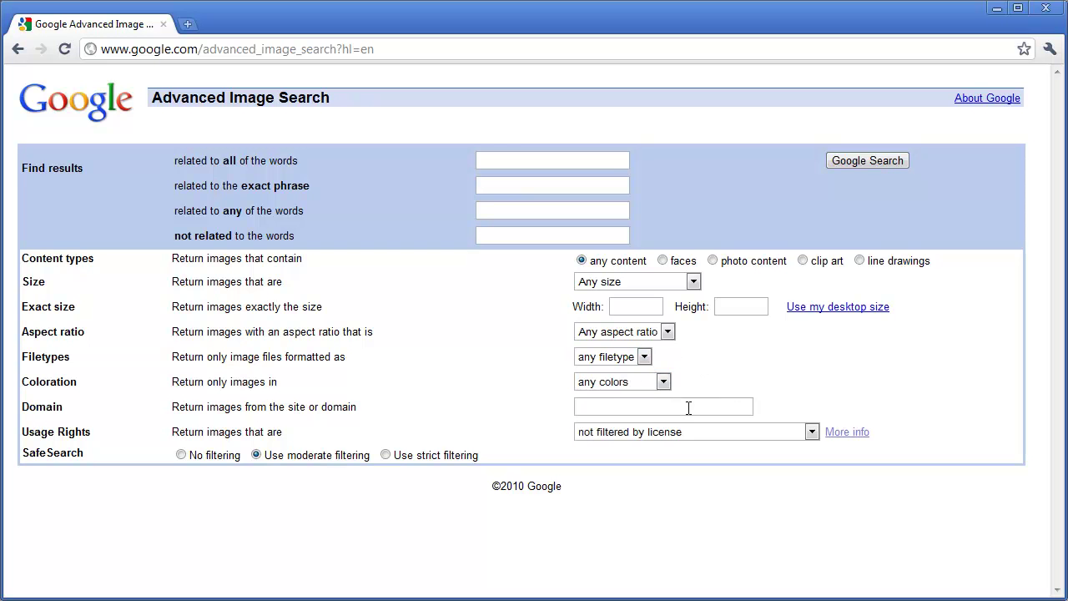
{"action": "left_click", "coordinate": [620, 408]}
{"action": "type", "text": "www."}
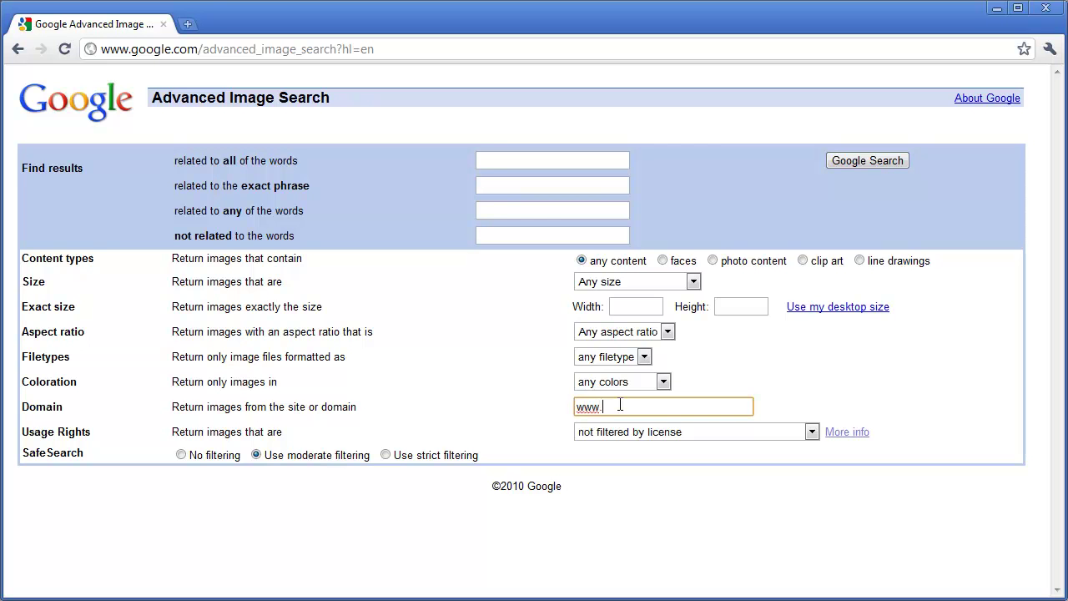
{"action": "type", "text": "nps.com"}
{"action": "key", "text": "BackSpace"}
{"action": "key", "text": "BackSpace"}
{"action": "key", "text": "BackSpace"}
{"action": "key", "text": "BackSpace"}
{"action": "type", "text": ".gov"}
Enter yellowstone as the all-words search term and review the usage rights options, leaving images not filtered by license
{"action": "left_click", "coordinate": [534, 158]}
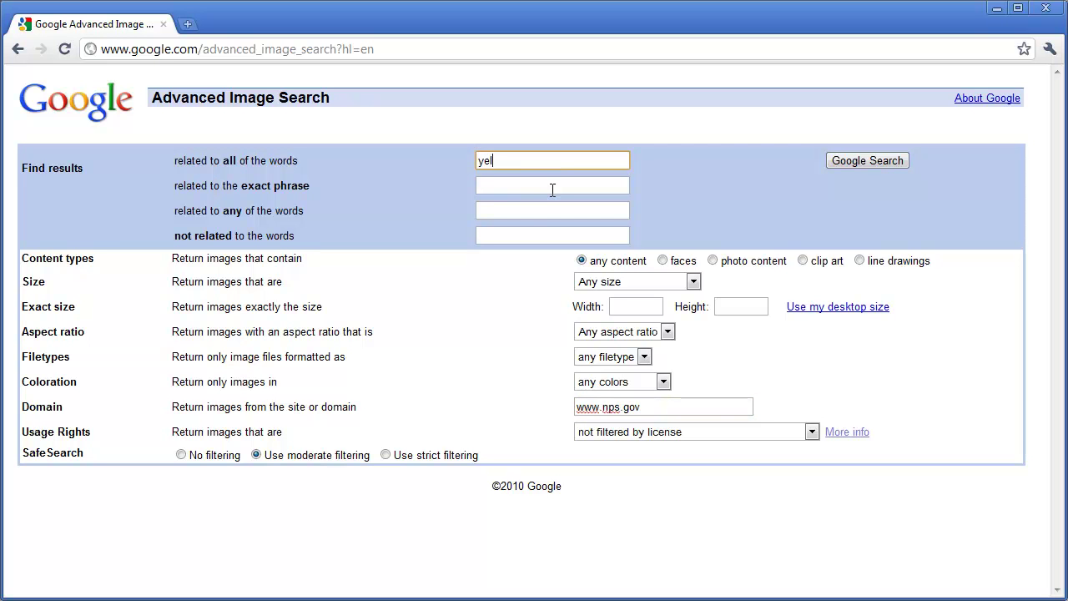
{"action": "type", "text": "yellowstone"}
{"action": "left_click", "coordinate": [797, 437]}
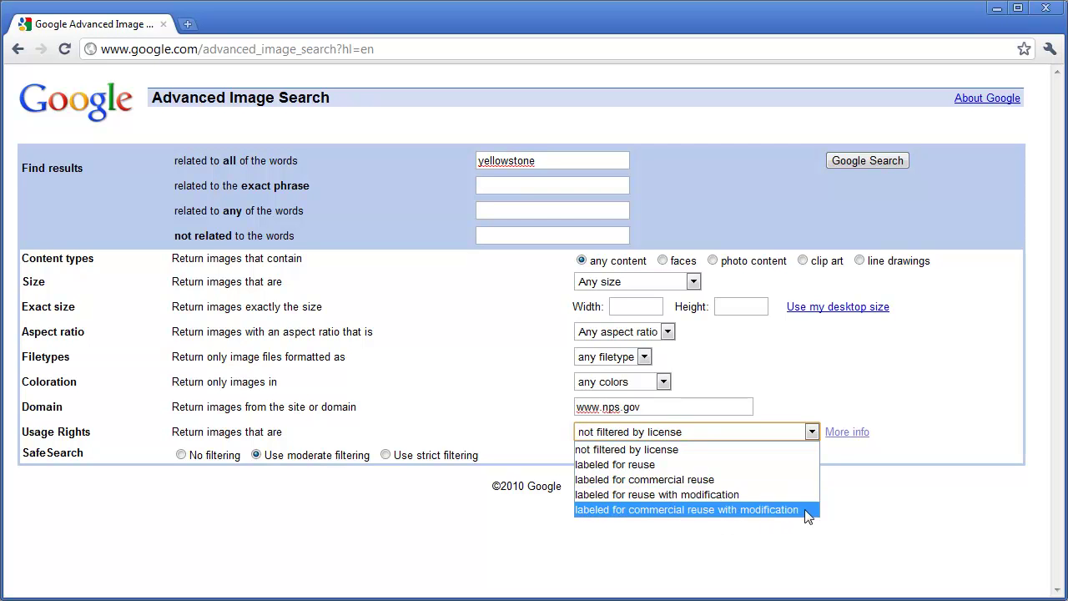
{"action": "left_click", "coordinate": [881, 487]}
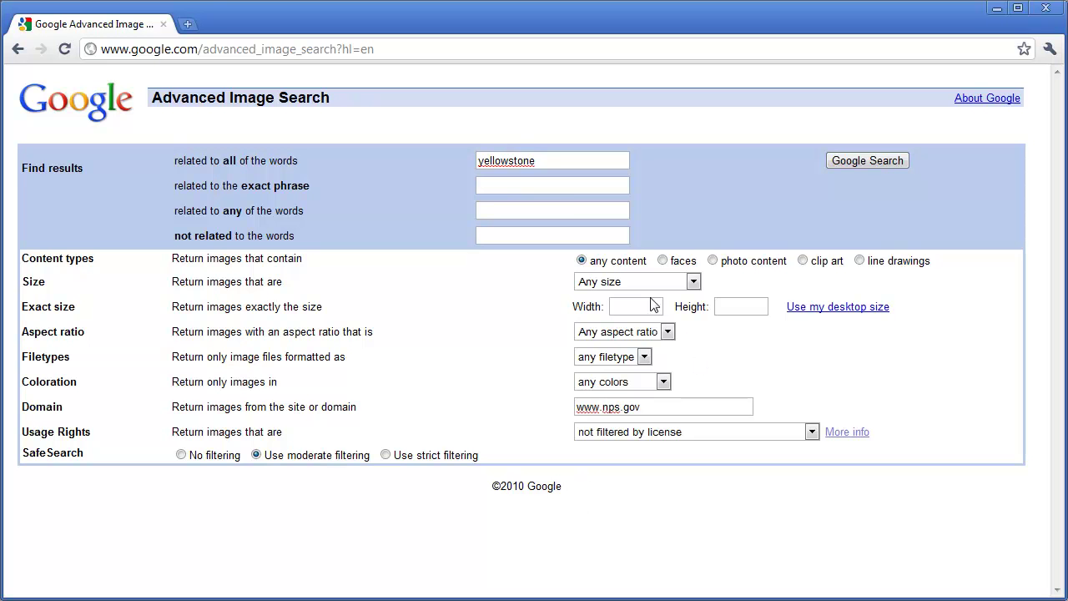
Clear the yellowstone search term from the all-words criterion
{"action": "left_click_drag", "start_coordinate": [562, 164], "coordinate": [358, 155]}
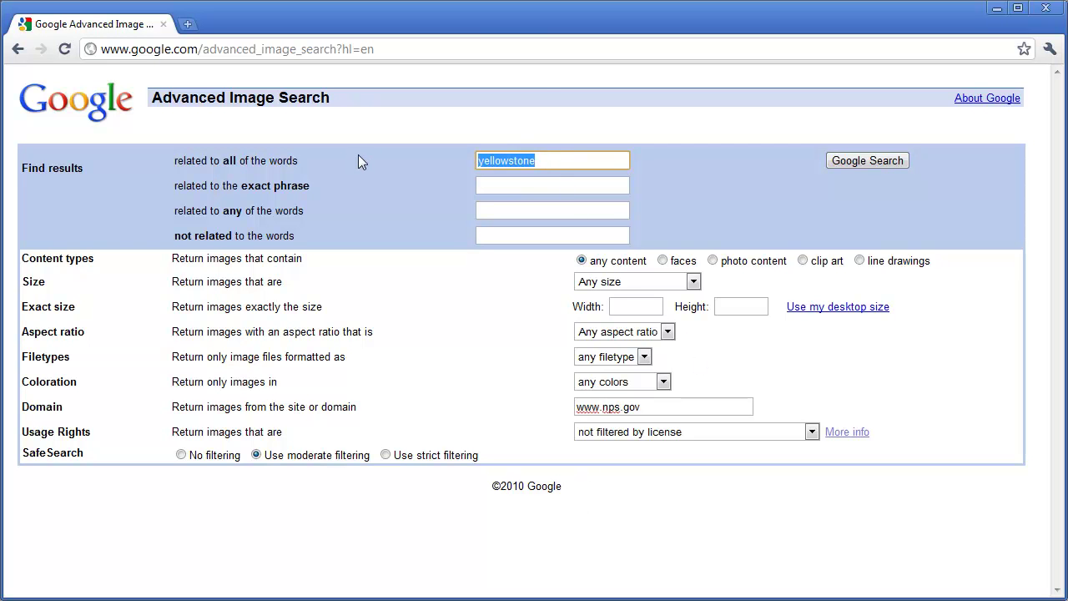
{"action": "key", "text": "BackSpace"}
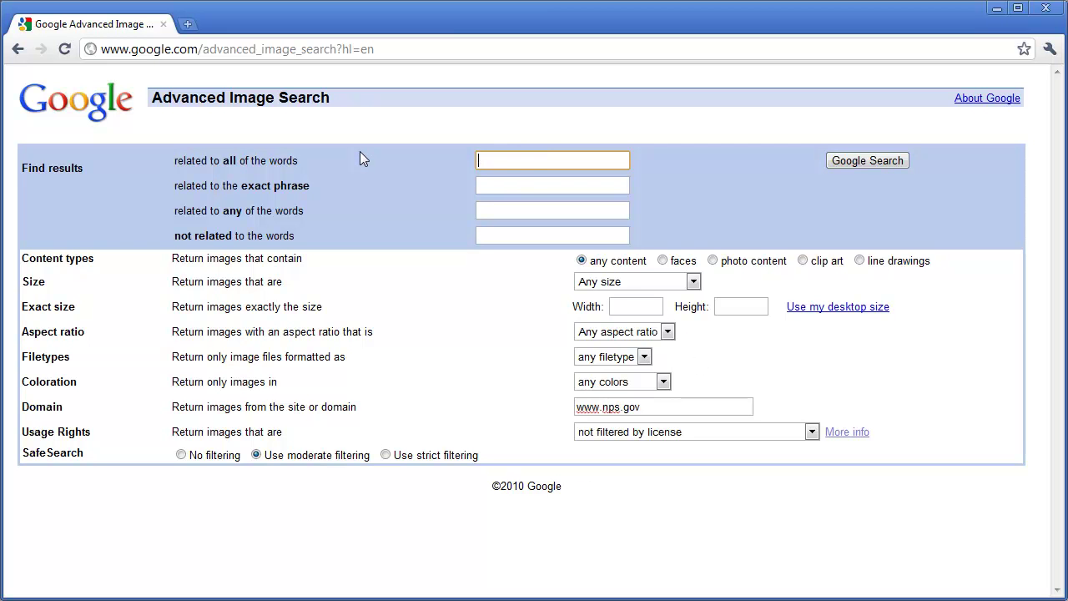